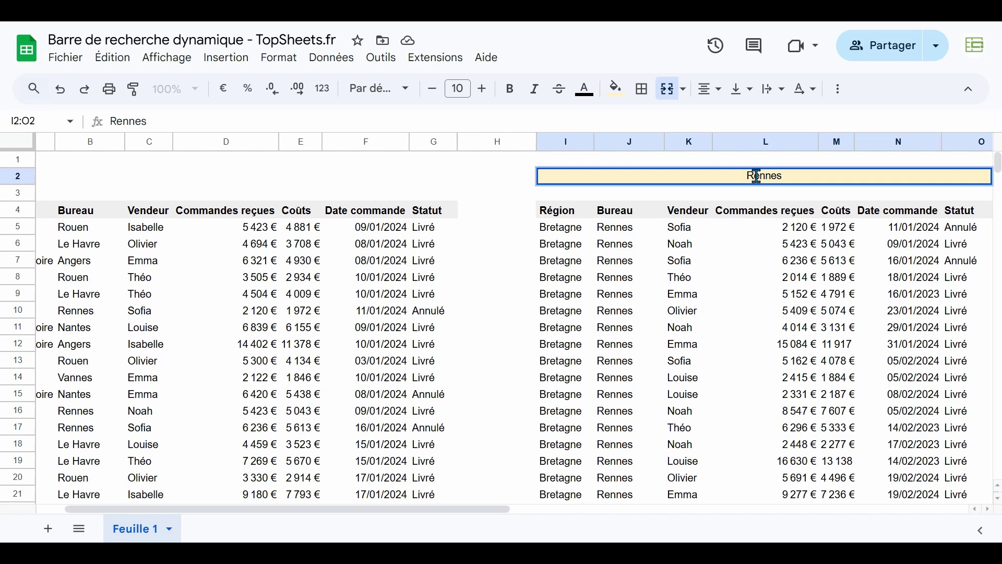
# Shorten the search term in the merged cell I2 to "Re" and examine the matching entries in the results' Bureau column
pyautogui.press('BackSpace')
pyautogui.press('BackSpace')
pyautogui.press('BackSpace')
pyautogui.press('BackSpace')
pyautogui.press('Return')
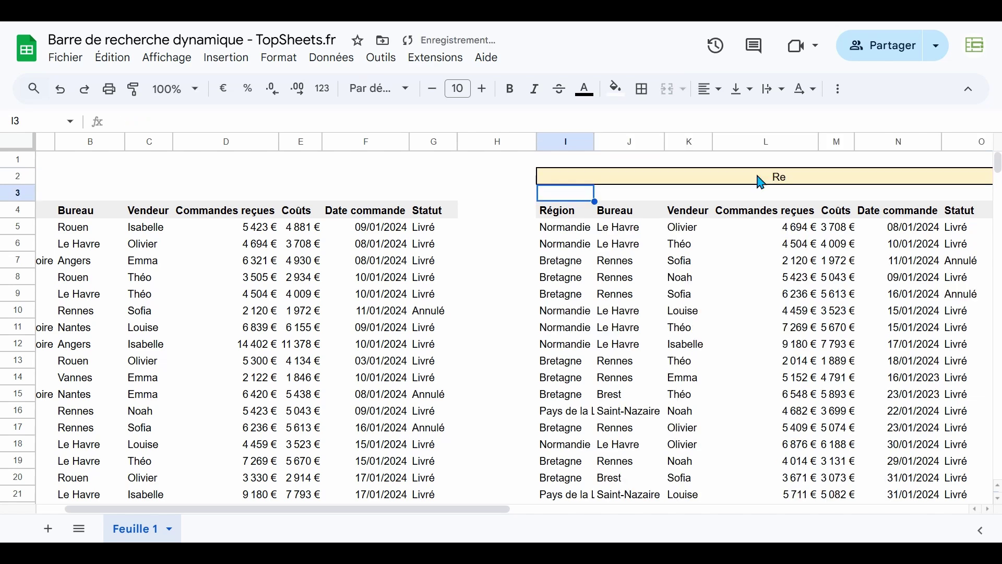
pyautogui.click(621, 241)
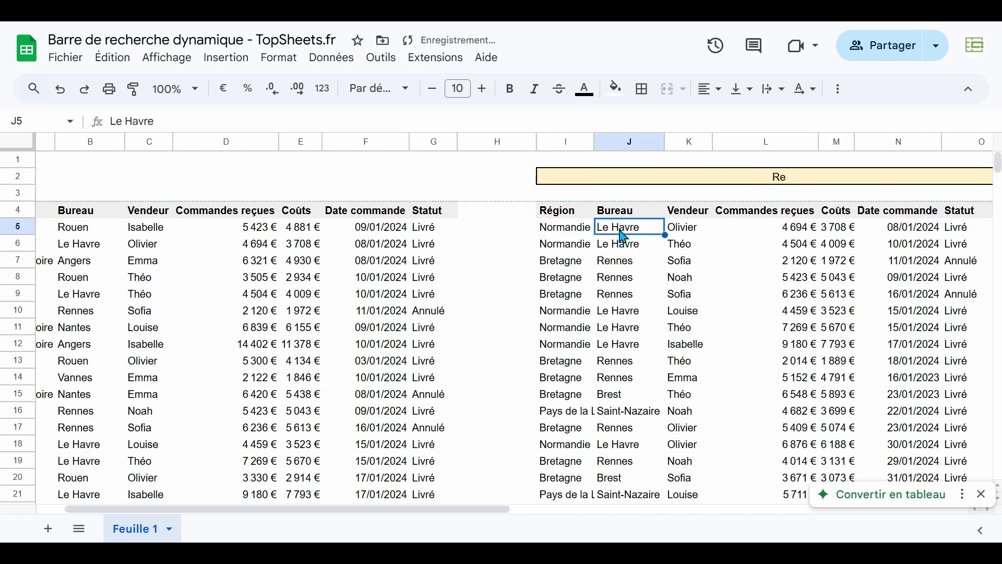
pyautogui.click(625, 311)
pyautogui.click(622, 246)
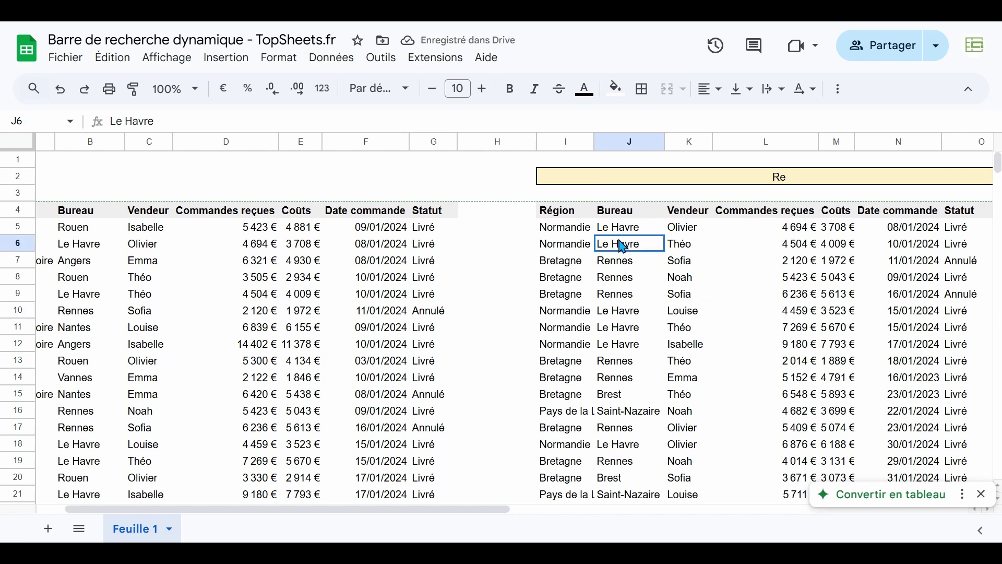
pyautogui.click(623, 262)
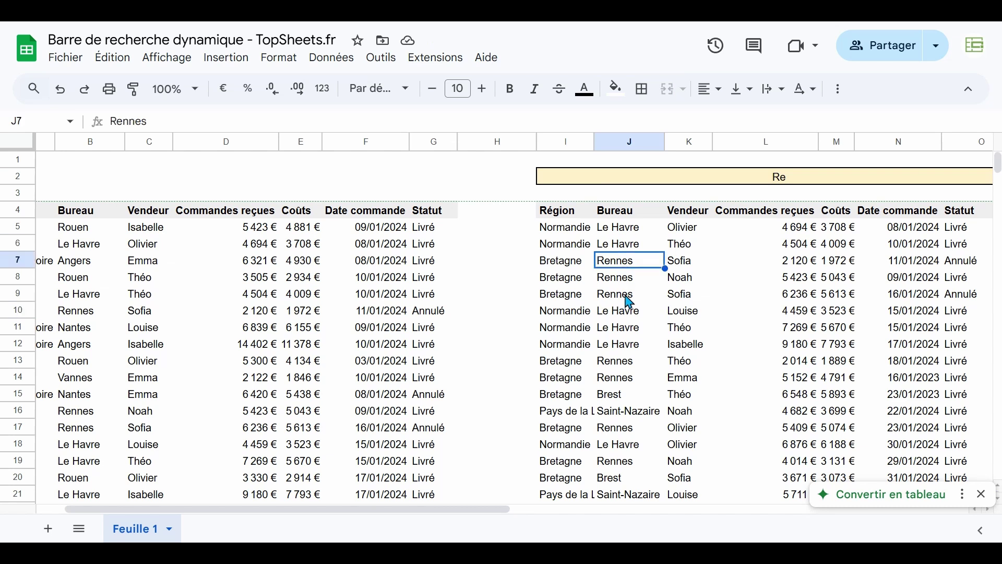
pyautogui.click(623, 401)
# Replace the search term in the merged cell I2 with "re" in lower case
pyautogui.click(788, 181)
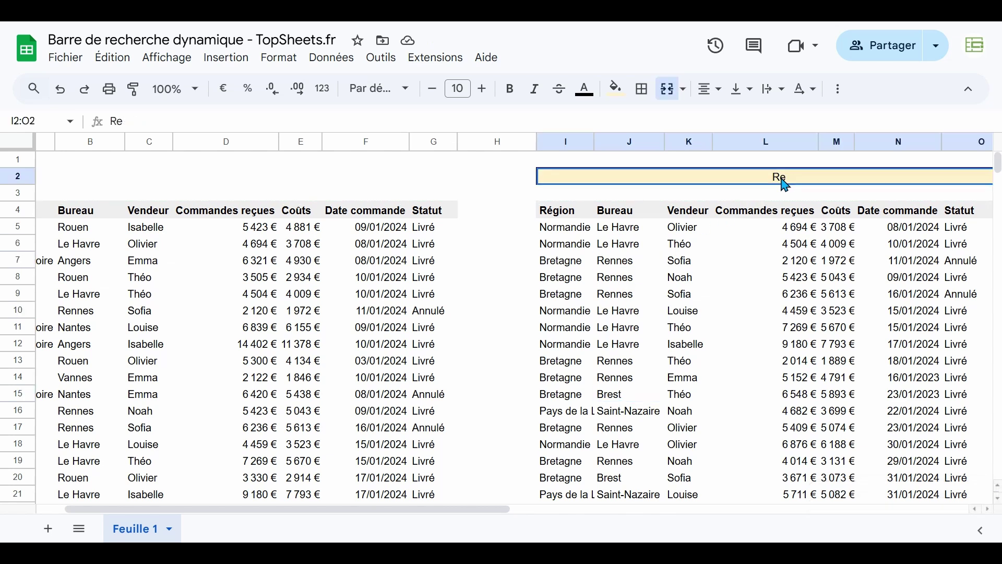
pyautogui.doubleClick(785, 184)
pyautogui.write('re')
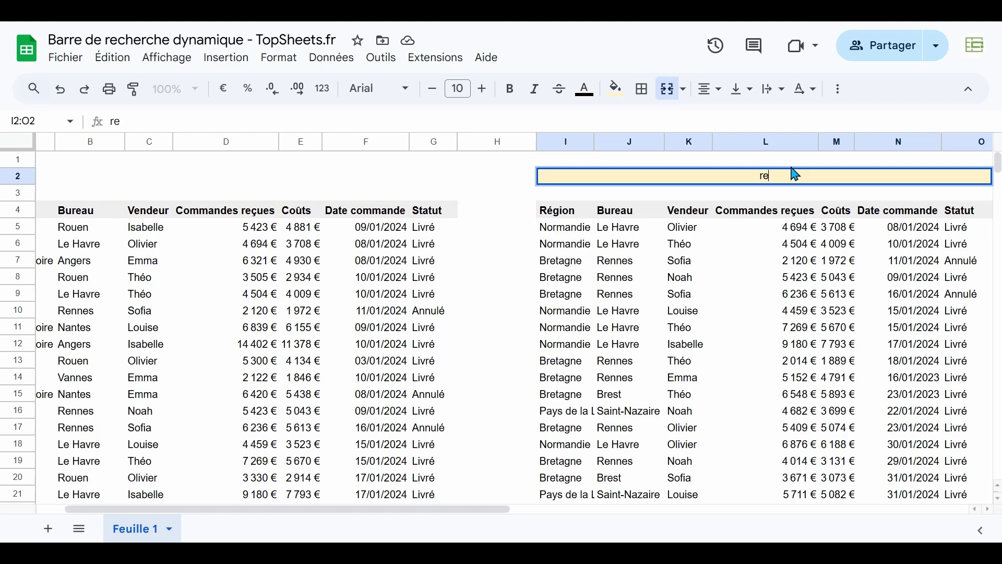
pyautogui.press('Return')
pyautogui.click(794, 174)
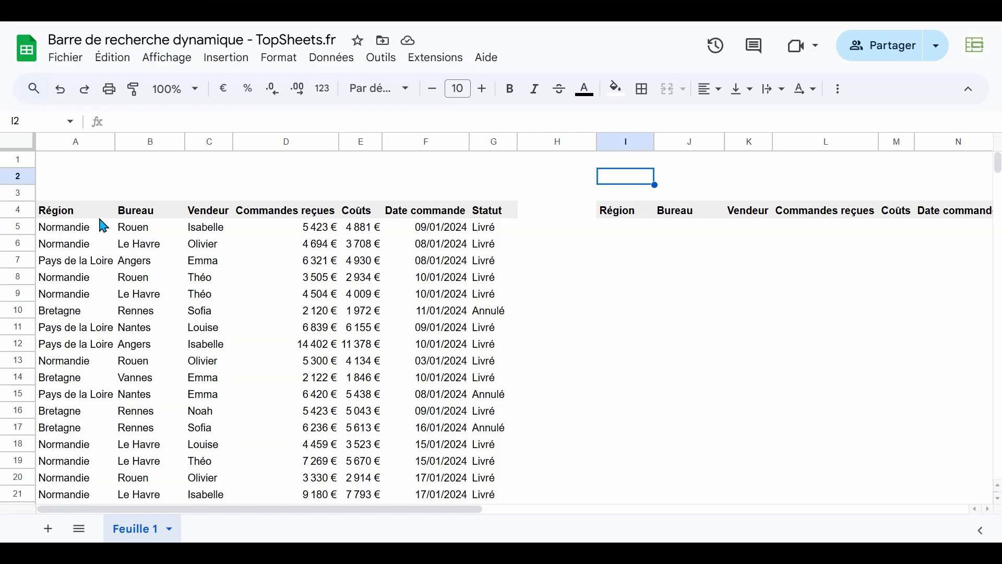
pyautogui.moveTo(98, 214); pyautogui.dragTo(520, 465)
pyautogui.moveTo(88, 218); pyautogui.dragTo(488, 217)
pyautogui.click(629, 214)
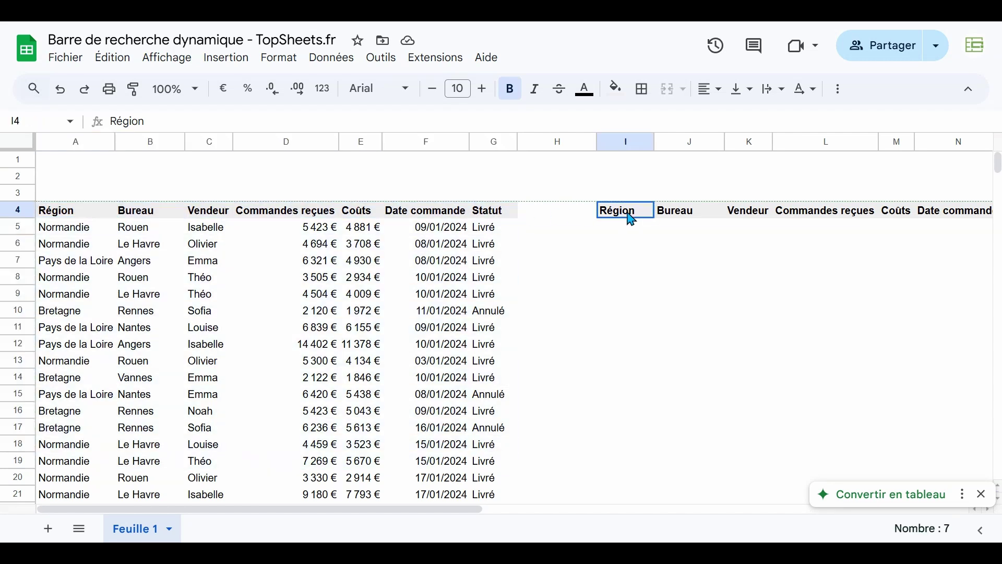
# Fill cell I2 above the empty results table with a light yellow background
pyautogui.click(629, 177)
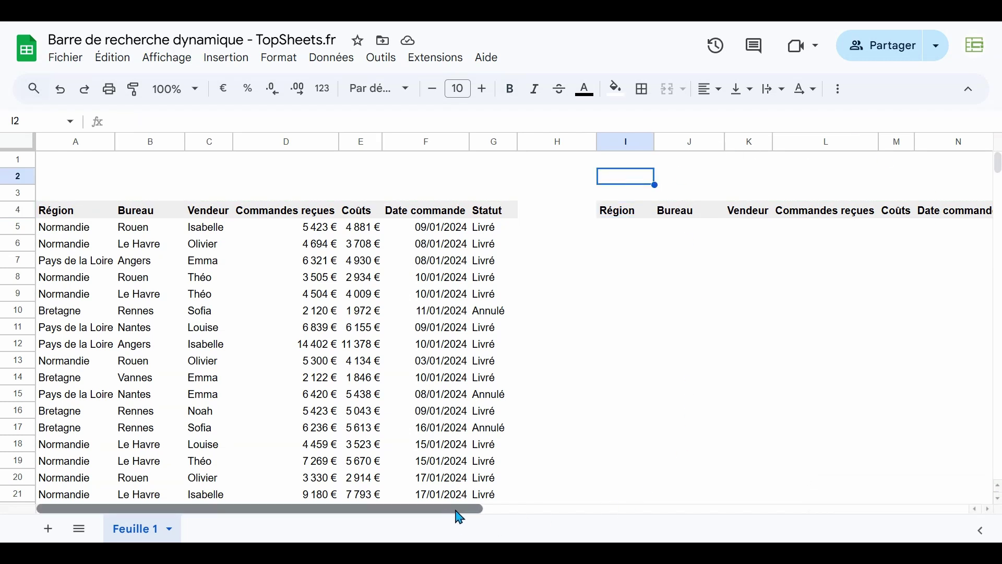
pyautogui.moveTo(458, 510); pyautogui.dragTo(580, 511)
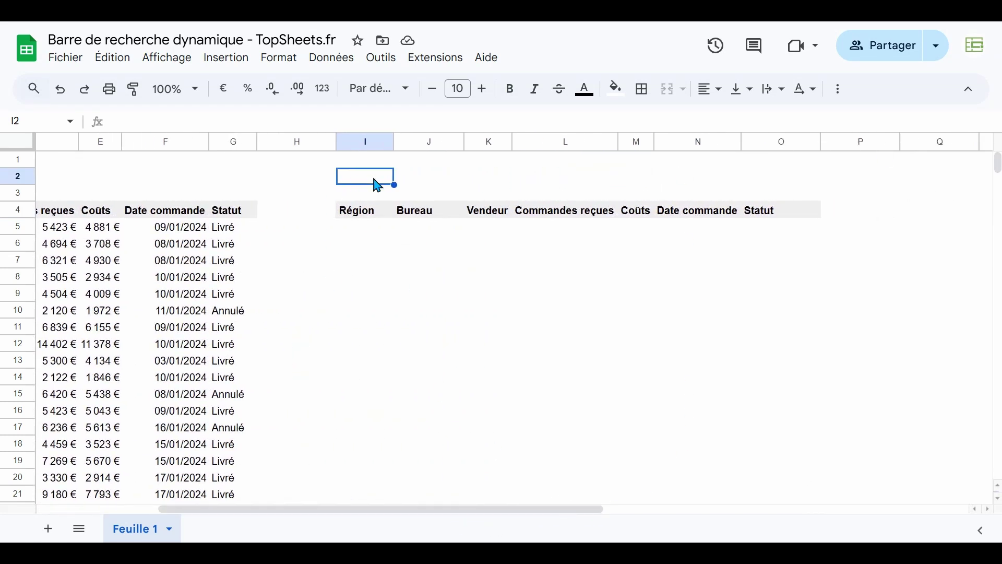
pyautogui.click(617, 90)
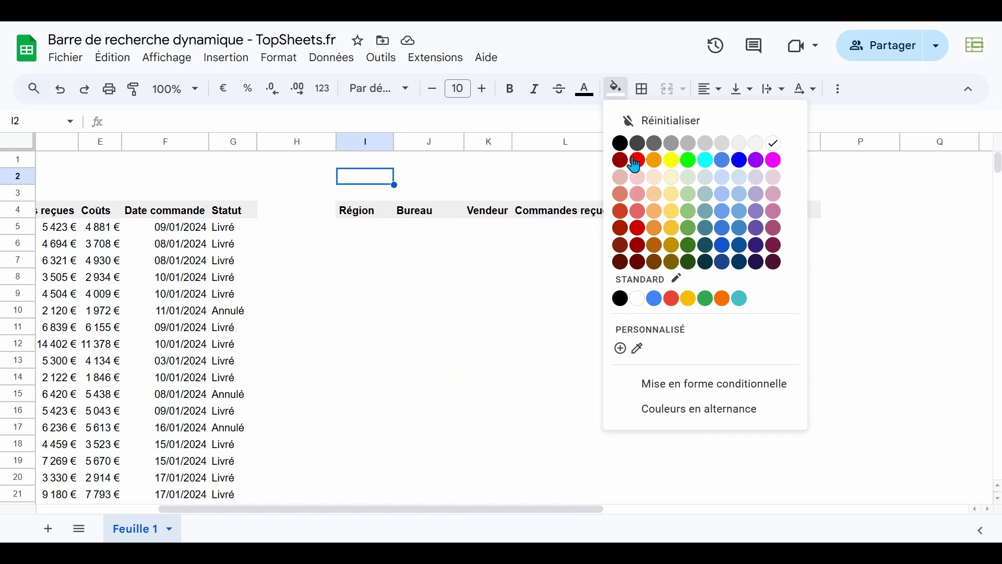
pyautogui.click(671, 177)
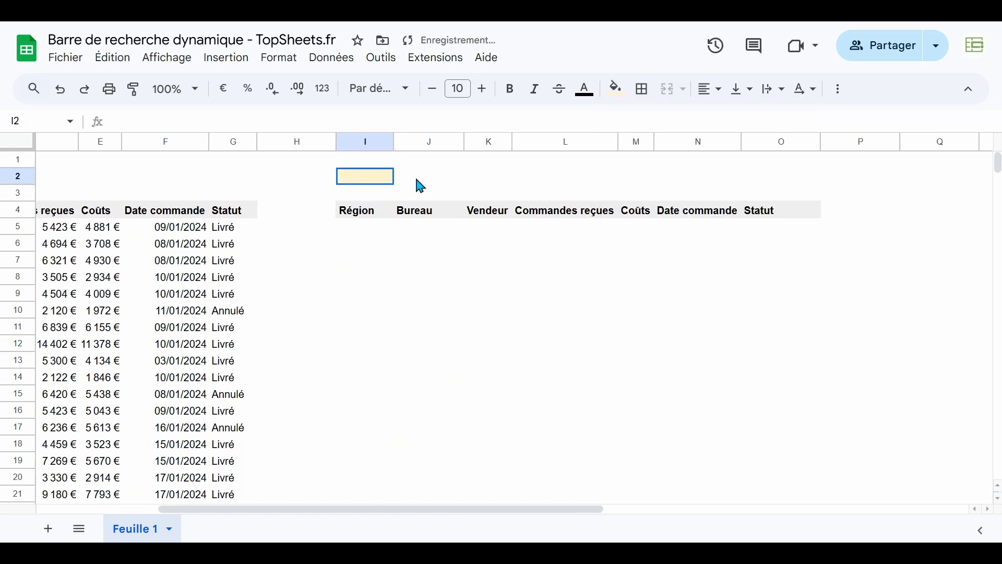
# Merge cells I2:O2 into one search bar and centre its content horizontally
pyautogui.moveTo(416, 178); pyautogui.dragTo(768, 181)
pyautogui.click(672, 93)
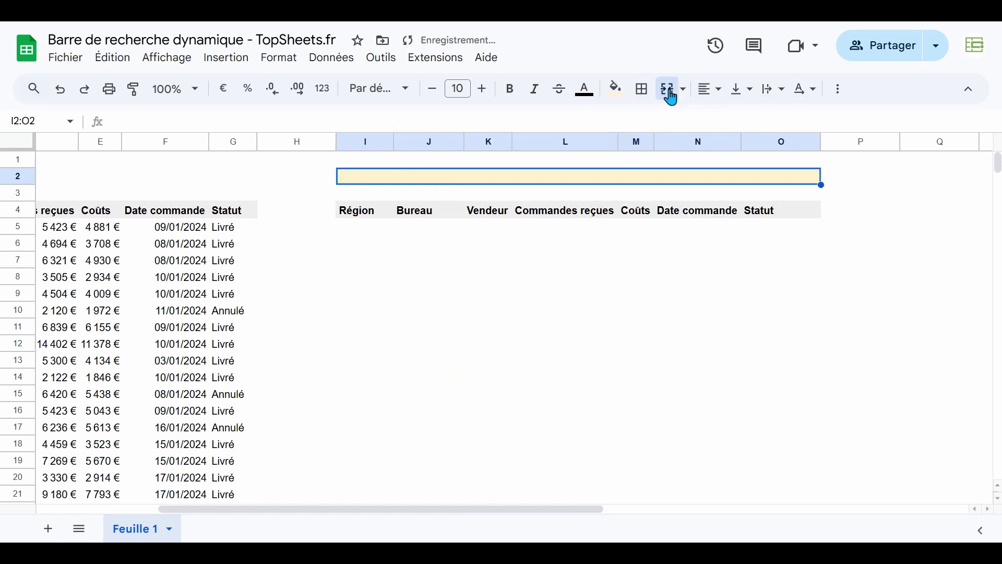
pyautogui.click(721, 98)
pyautogui.click(733, 118)
# Add an outer border around the merged search bar I2:O2
pyautogui.click(644, 98)
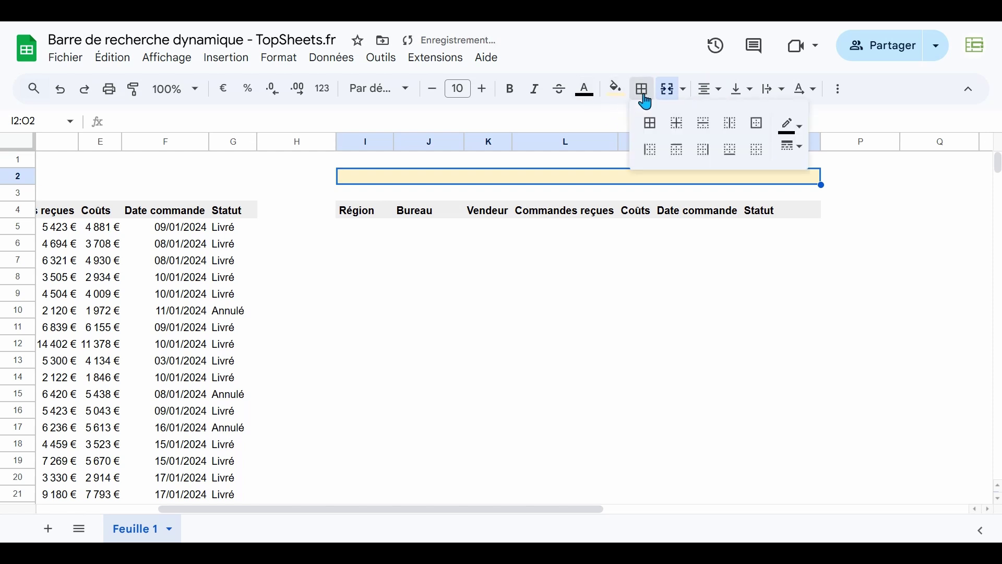
pyautogui.click(758, 128)
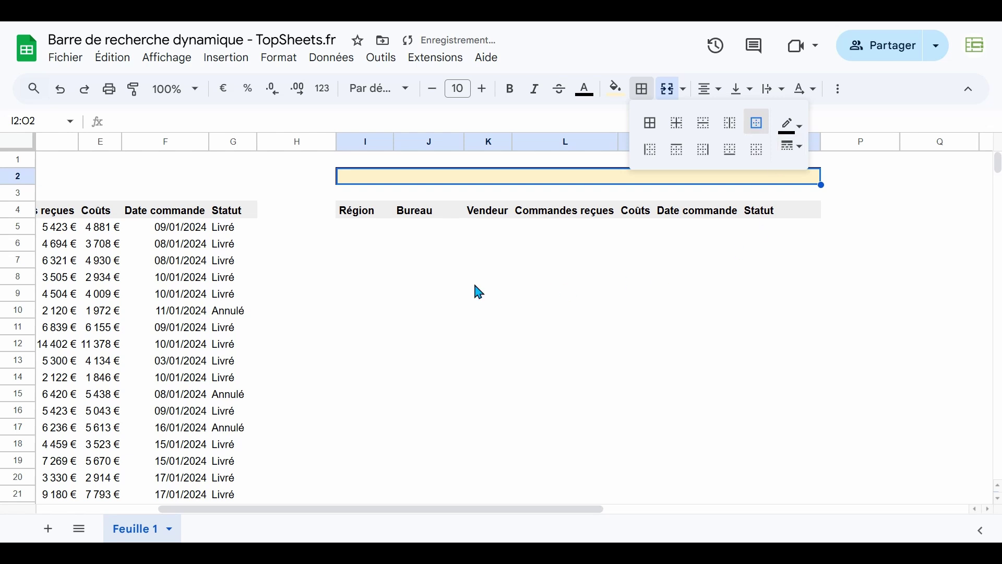
pyautogui.click(365, 294)
pyautogui.click(369, 182)
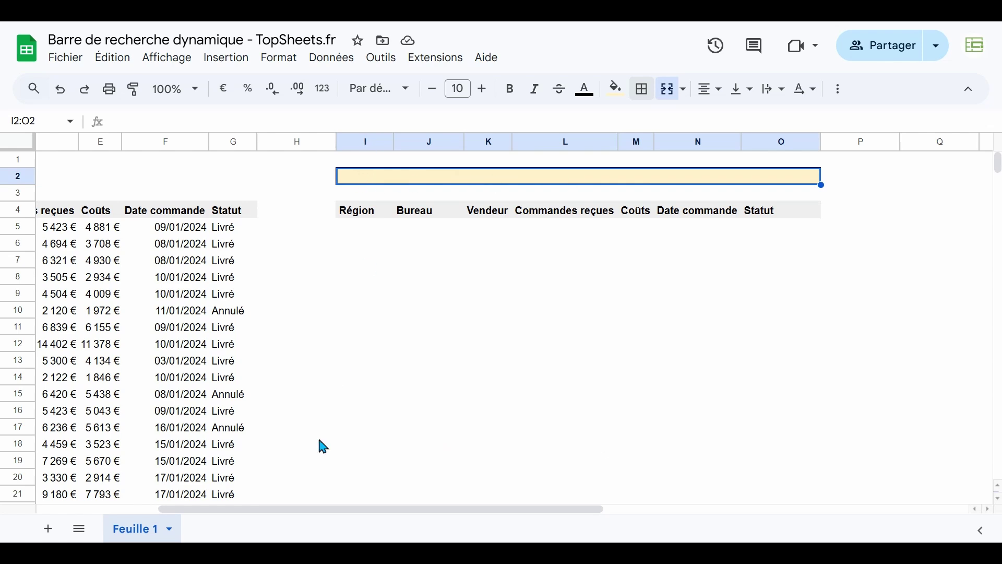
# Examine the search formula in I5, including its reference to I2 and the arguments of its FILTER and CHERCHE functions
pyautogui.moveTo(317, 510); pyautogui.dragTo(171, 513)
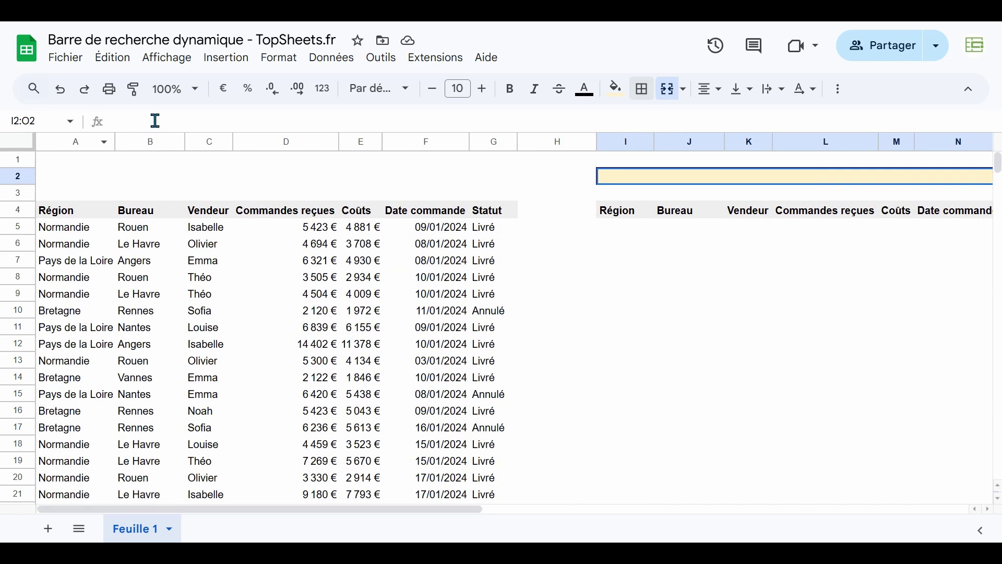
pyautogui.click(618, 229)
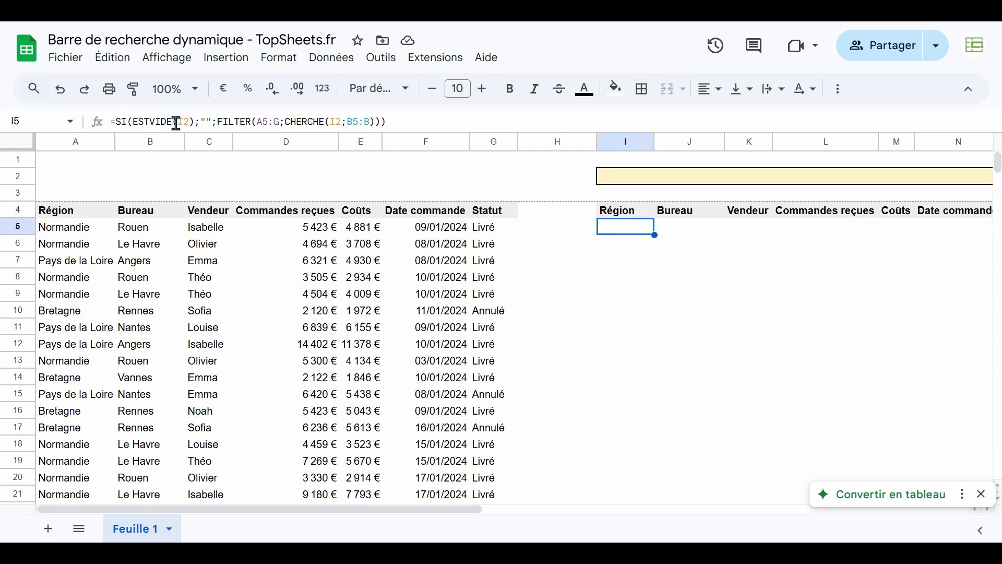
pyautogui.click(717, 180)
pyautogui.click(610, 226)
pyautogui.moveTo(393, 510); pyautogui.dragTo(538, 506)
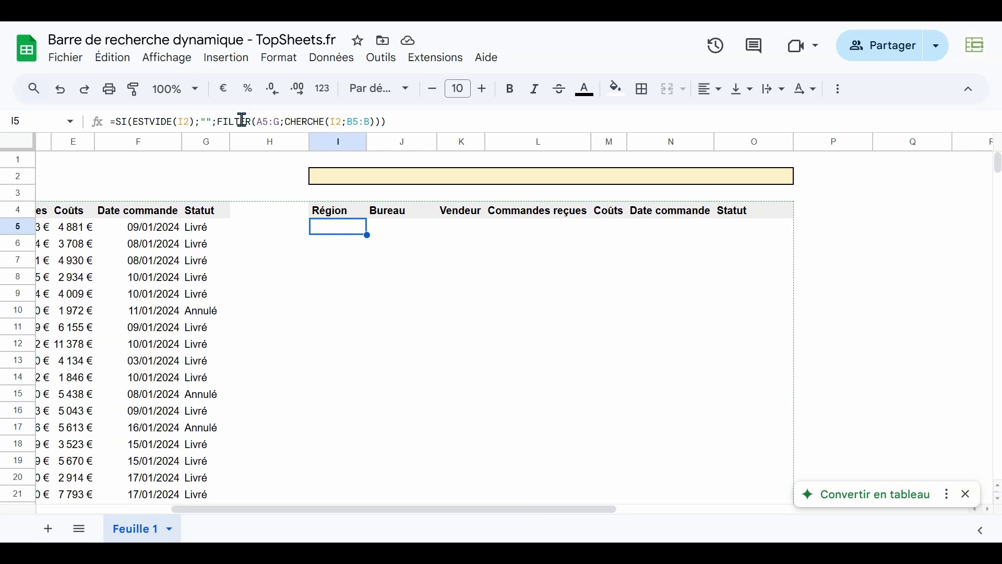
pyautogui.click(266, 122)
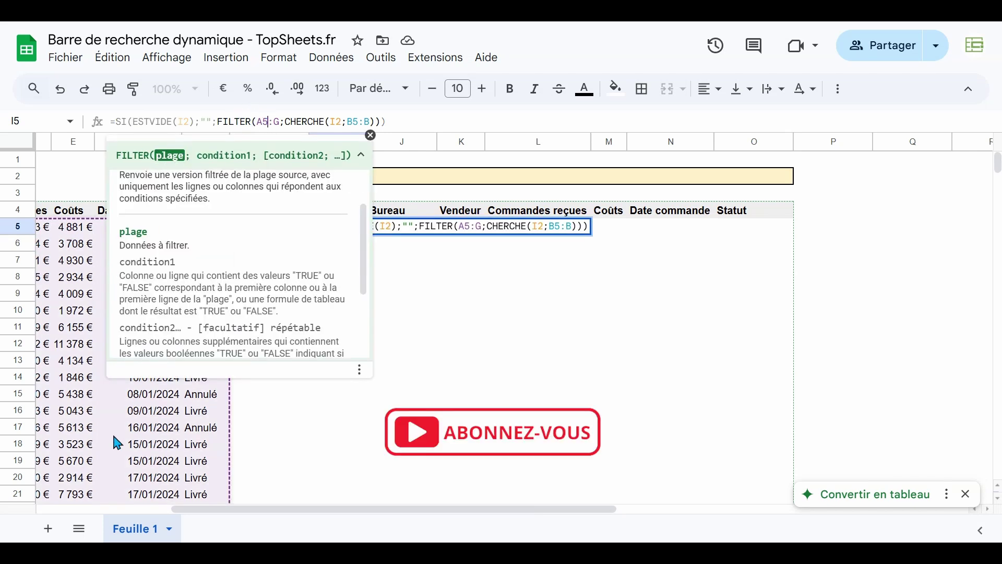
pyautogui.moveTo(217, 511); pyautogui.dragTo(125, 511)
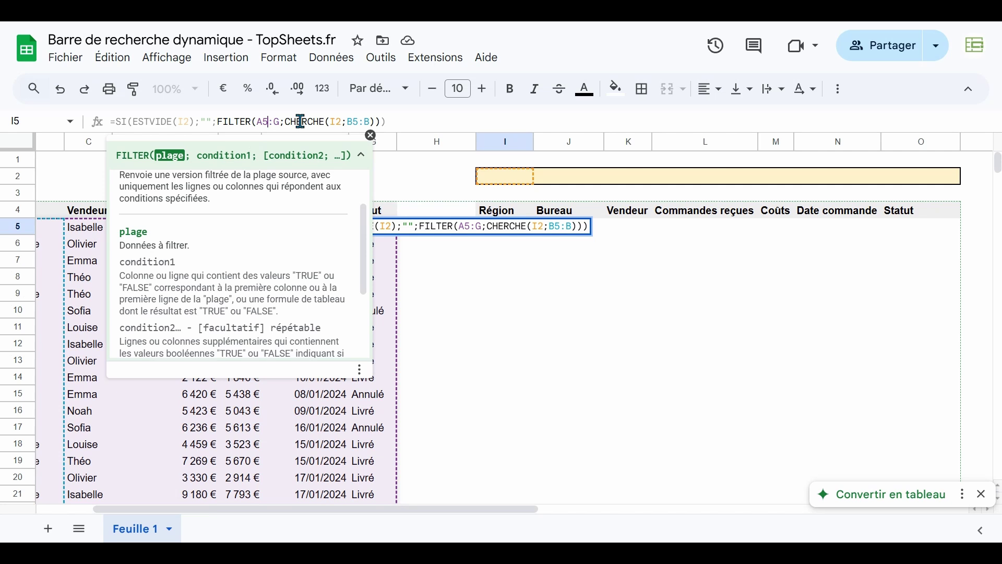
pyautogui.scroll(-2, 157, 291)
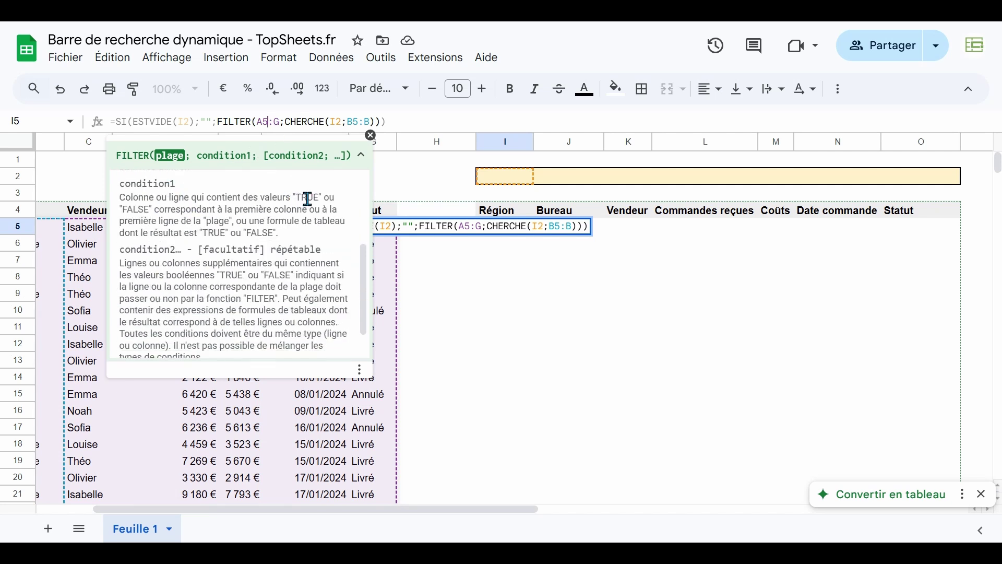
pyautogui.click(315, 121)
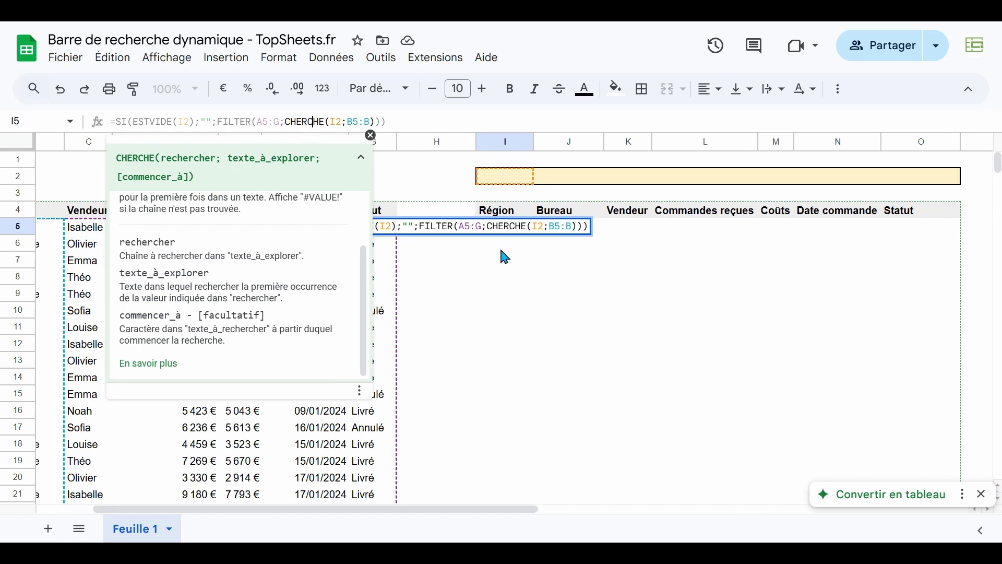
pyautogui.press('Escape')
# Enter "Re" in the search bar I2 and check the Bureau results against the formula in I5
pyautogui.click(511, 180)
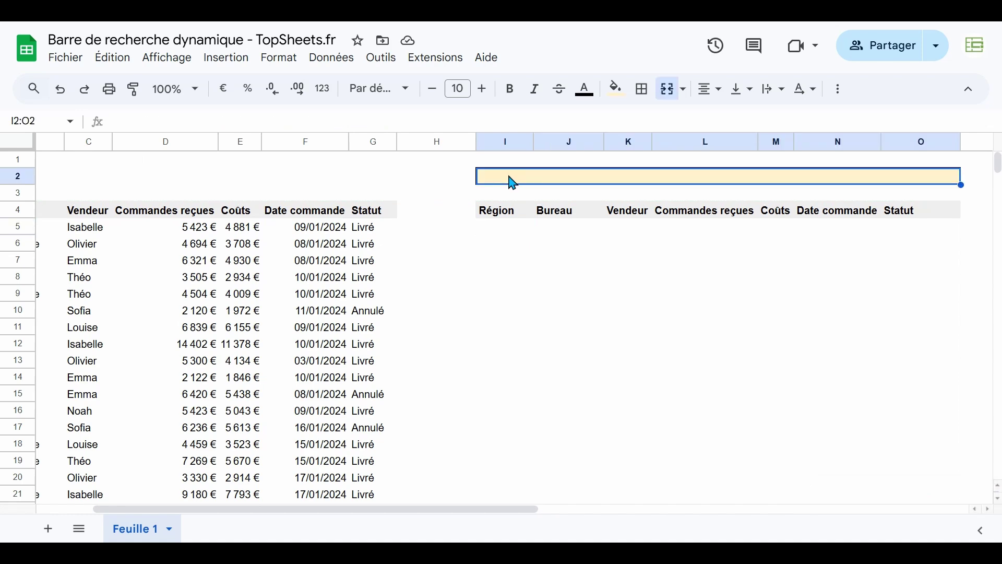
pyautogui.write('R')
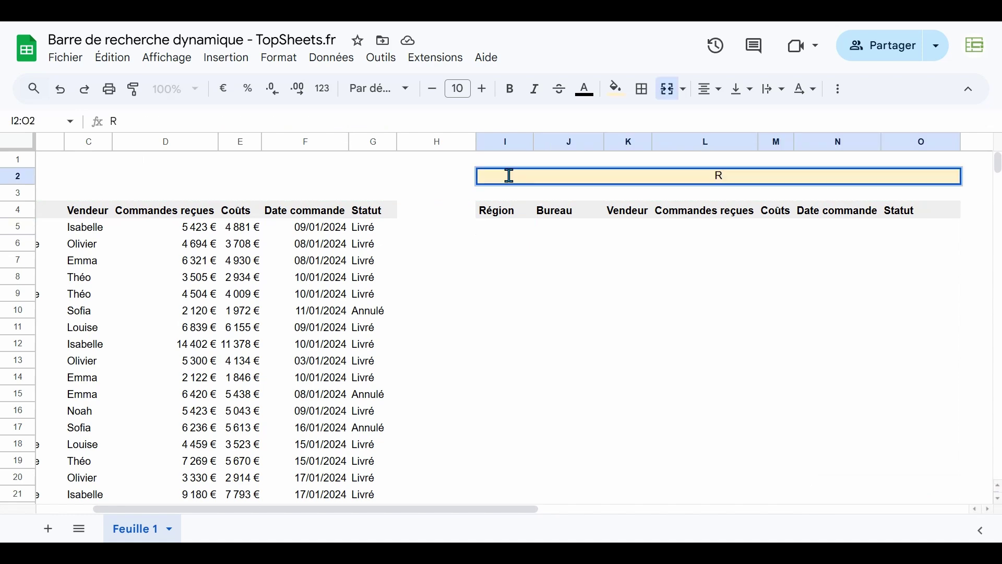
pyautogui.write('e')
pyautogui.press('Return')
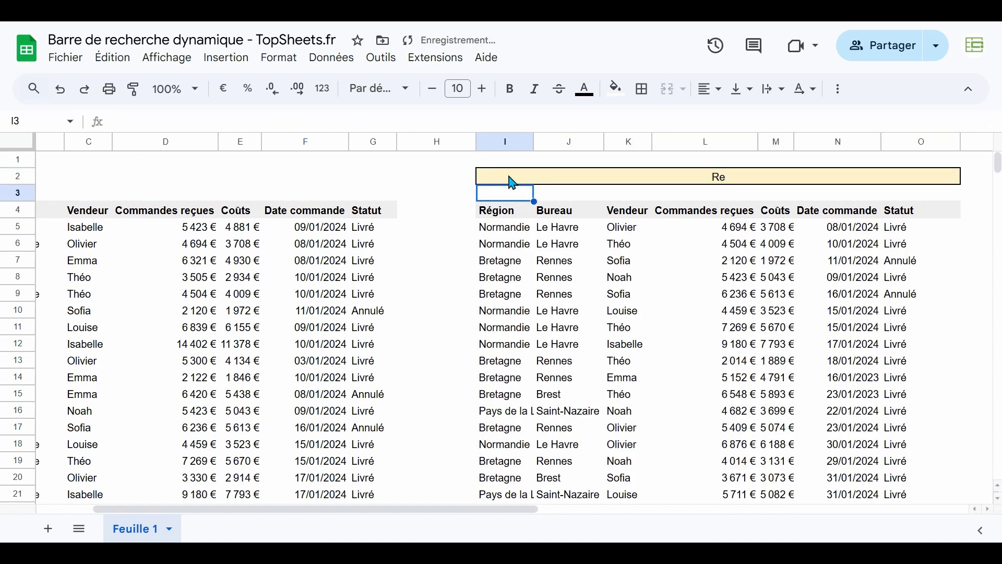
pyautogui.click(562, 230)
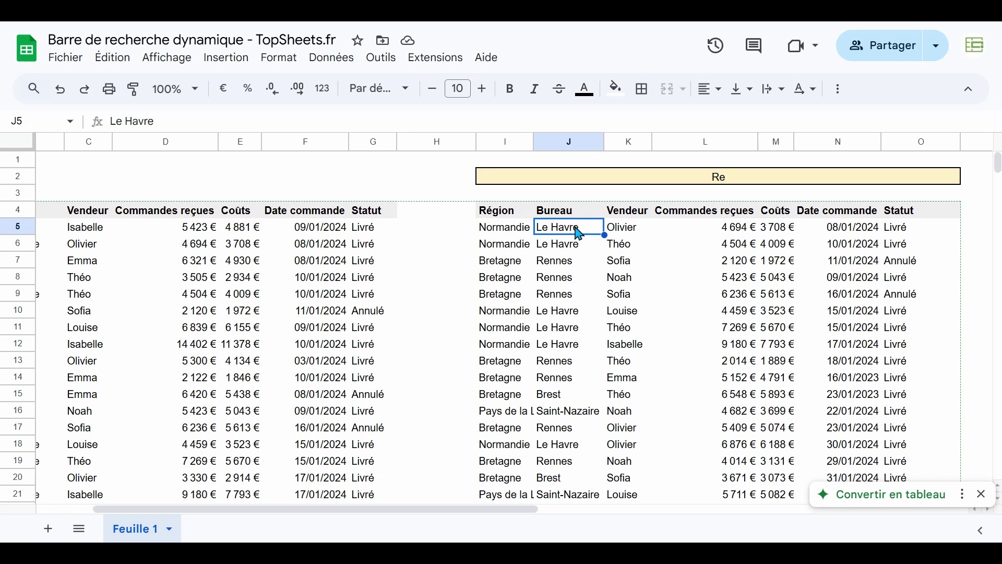
pyautogui.click(584, 180)
pyautogui.click(488, 225)
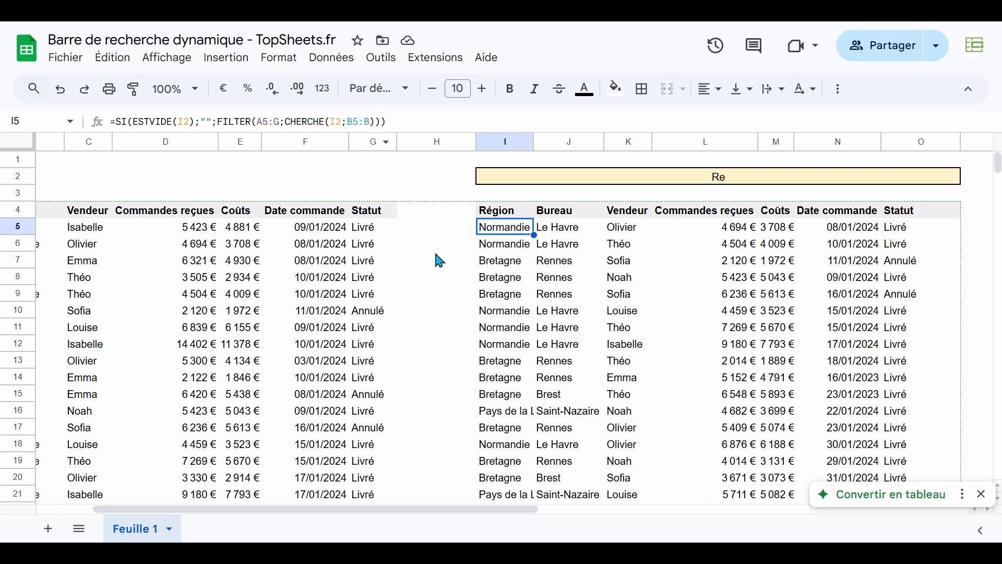
pyautogui.click(700, 184)
pyautogui.click(512, 228)
# Test the search bar I2 with the office names "Rennes" and "Rouen" in turn
pyautogui.click(730, 185)
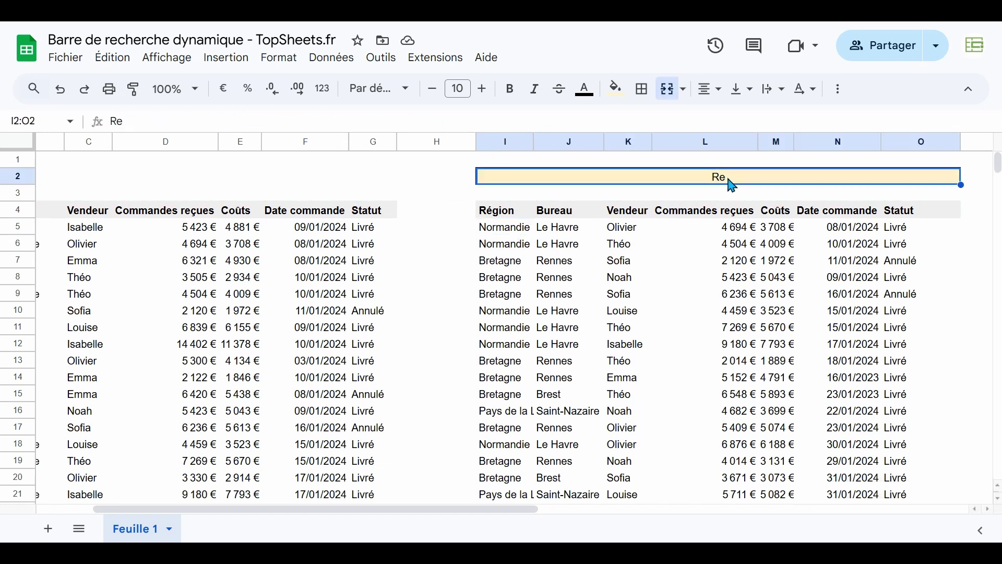
pyautogui.write('Rennes')
pyautogui.press('Return')
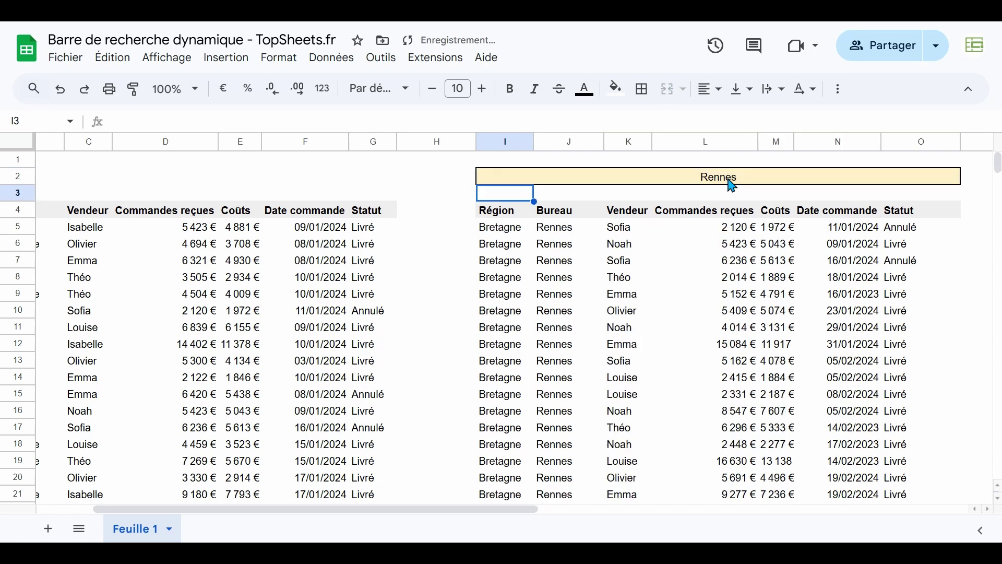
pyautogui.click(732, 184)
pyautogui.write('Rouen')
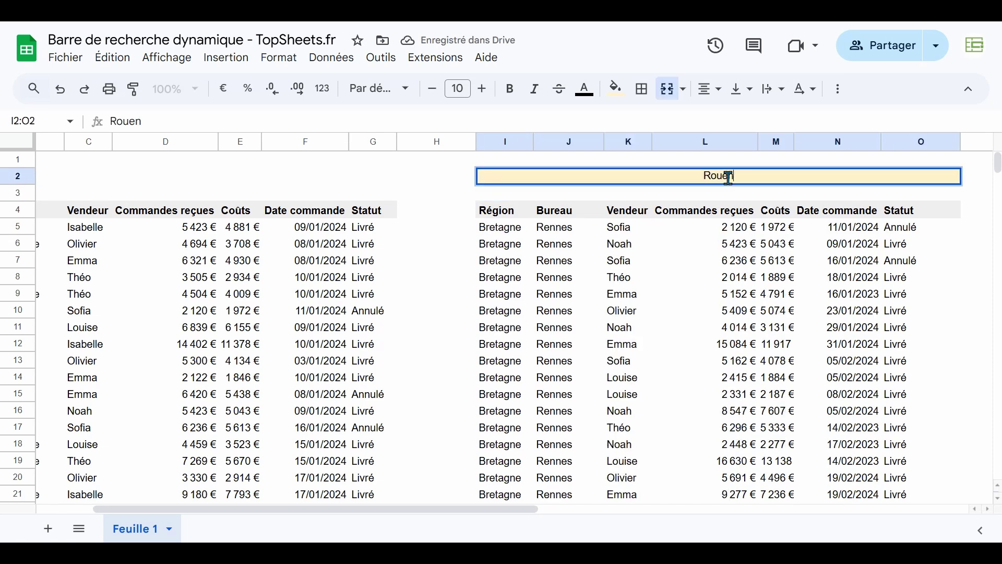
pyautogui.press('Return')
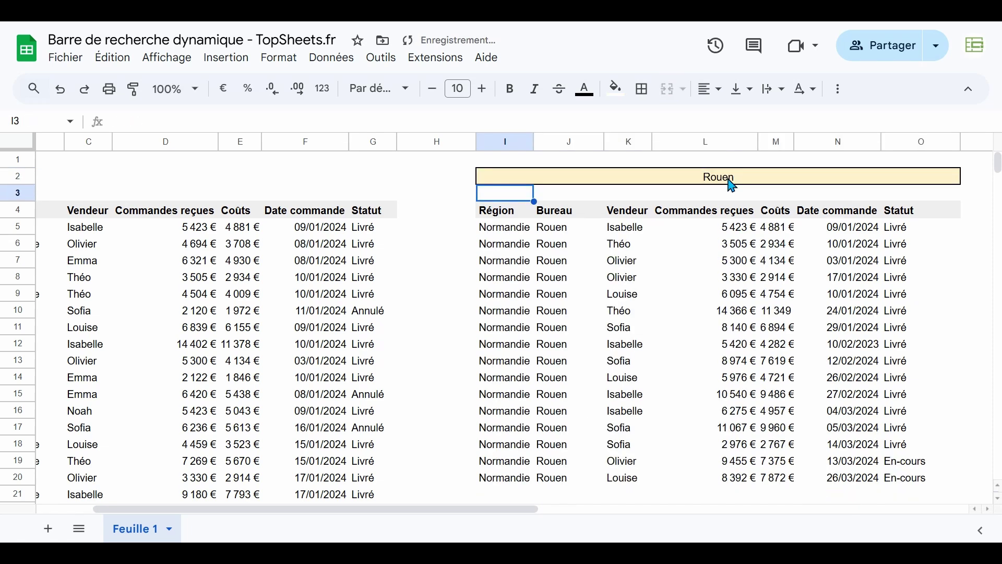
# Set the search term in I2 to "Re" and review the office names in J5:J18
pyautogui.click(732, 183)
pyautogui.write('Re')
pyautogui.press('Return')
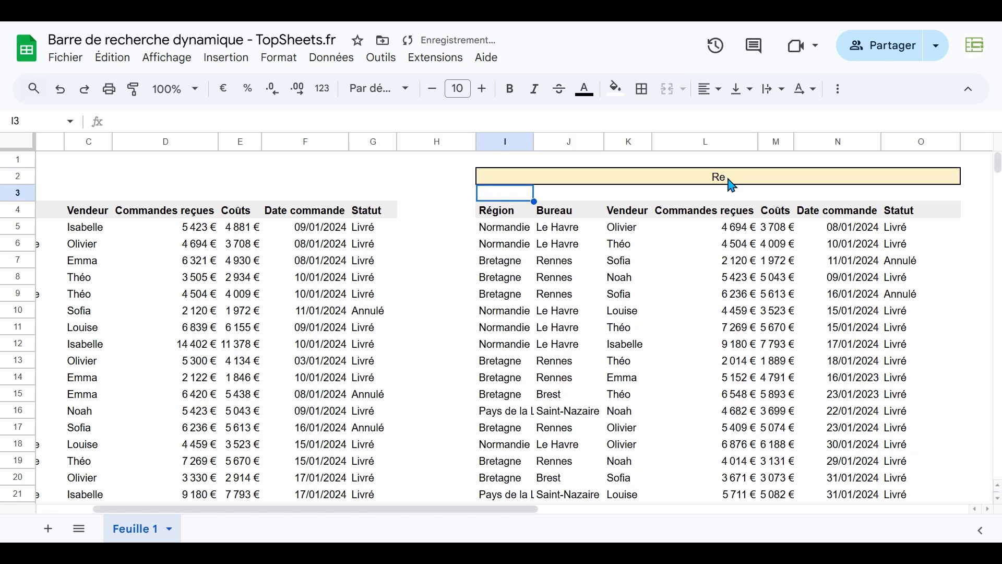
pyautogui.moveTo(546, 226); pyautogui.dragTo(551, 448)
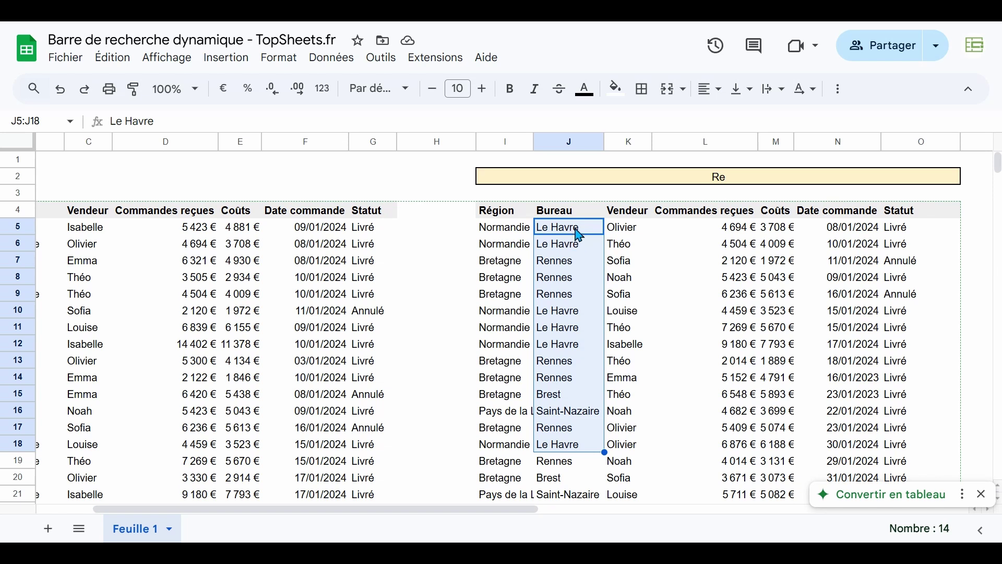
pyautogui.click(717, 182)
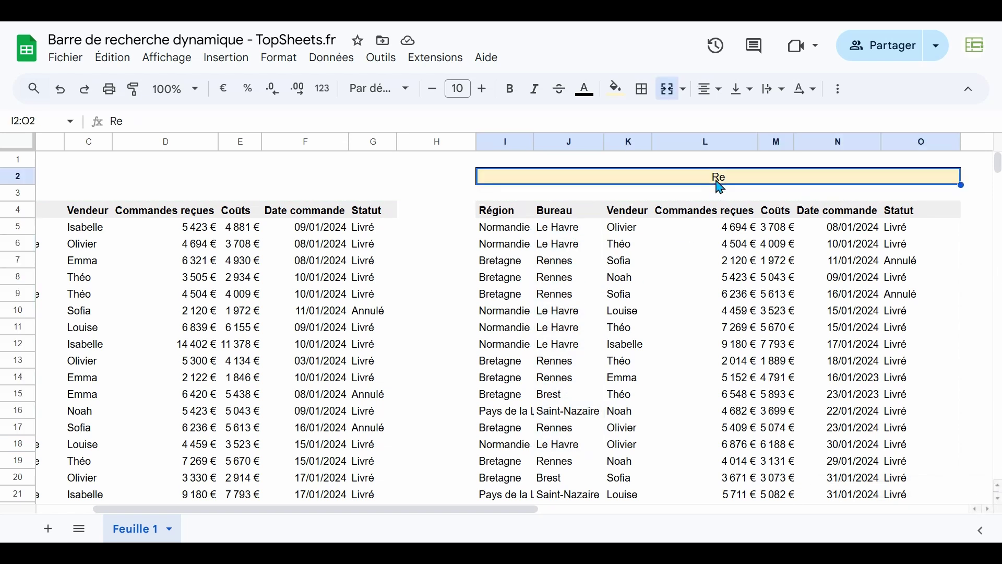
# Set the search term in I2 to lowercase "re" and check the Bureau results in J4:J19 against the formula in I5
pyautogui.doubleClick(721, 182)
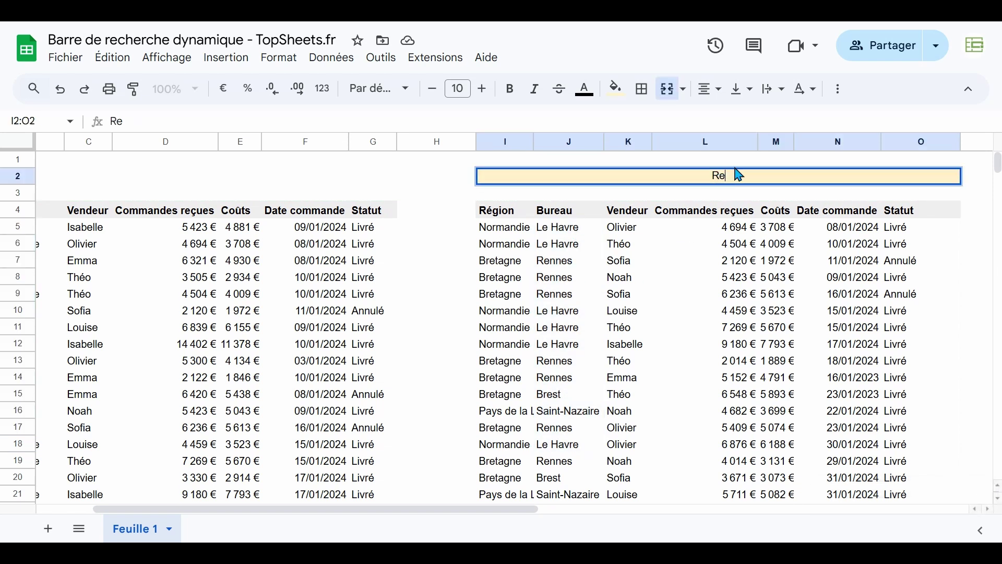
pyautogui.press('BackSpace')
pyautogui.press('BackSpace')
pyautogui.write('re')
pyautogui.press('Return')
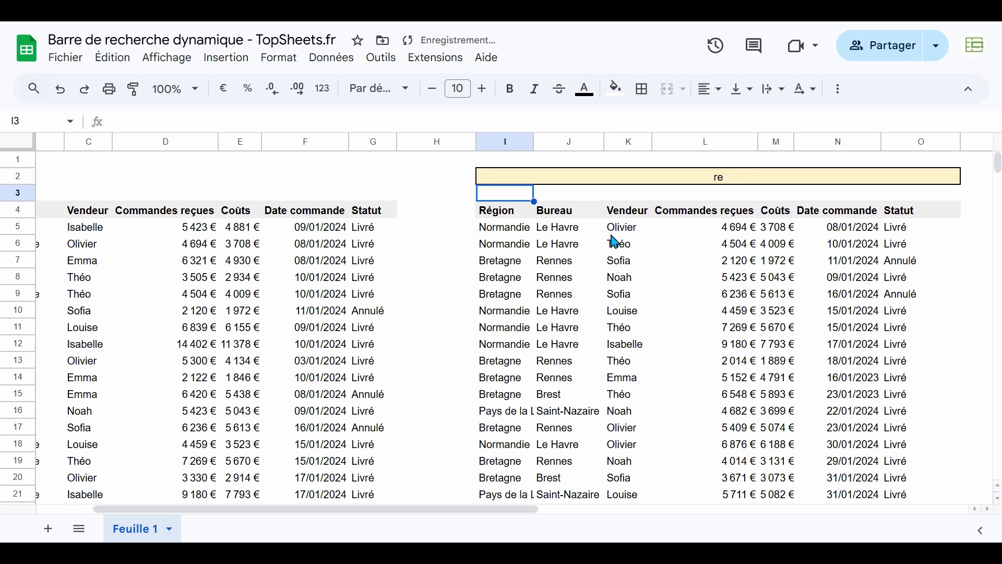
pyautogui.click(530, 228)
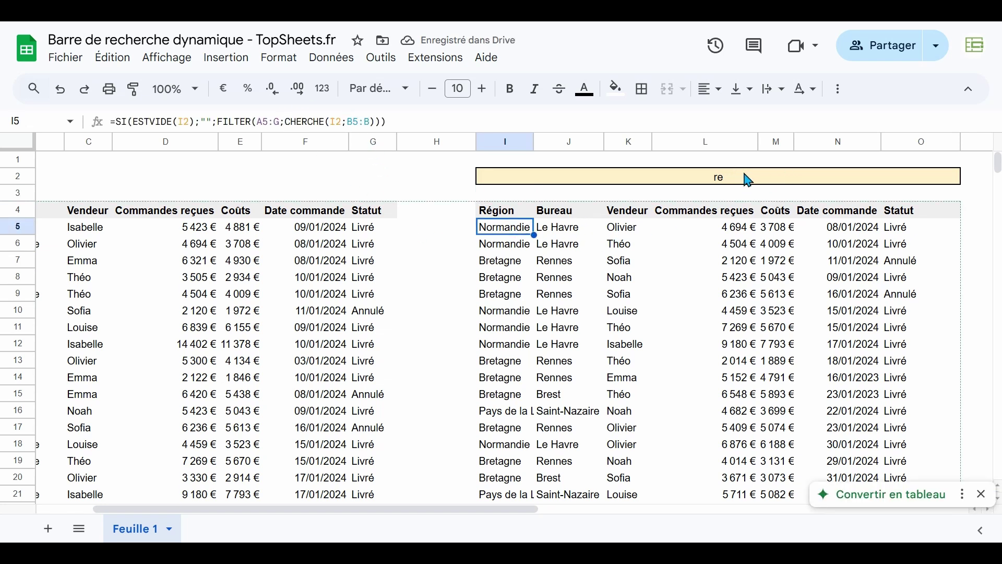
pyautogui.moveTo(568, 212); pyautogui.dragTo(558, 461)
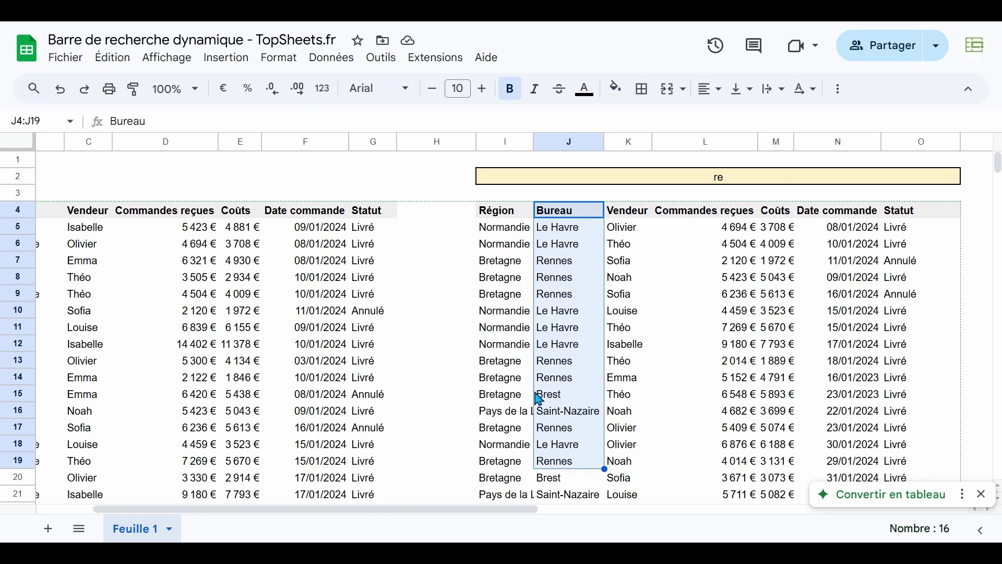
# Change the CHERCHE range in the I5 formula to C5:C so the search bar filters by Vendeur
pyautogui.click(501, 231)
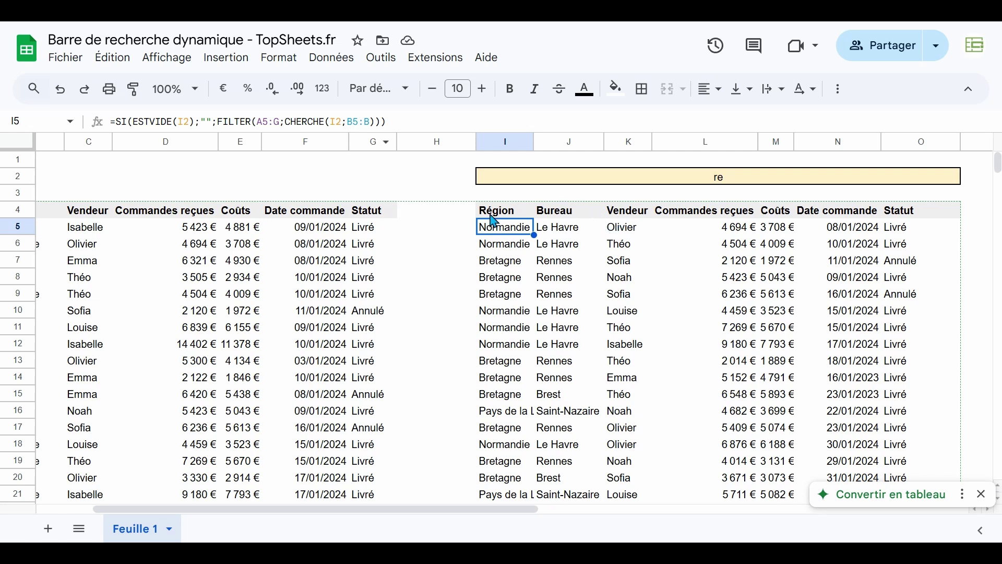
pyautogui.moveTo(385, 512); pyautogui.dragTo(282, 499)
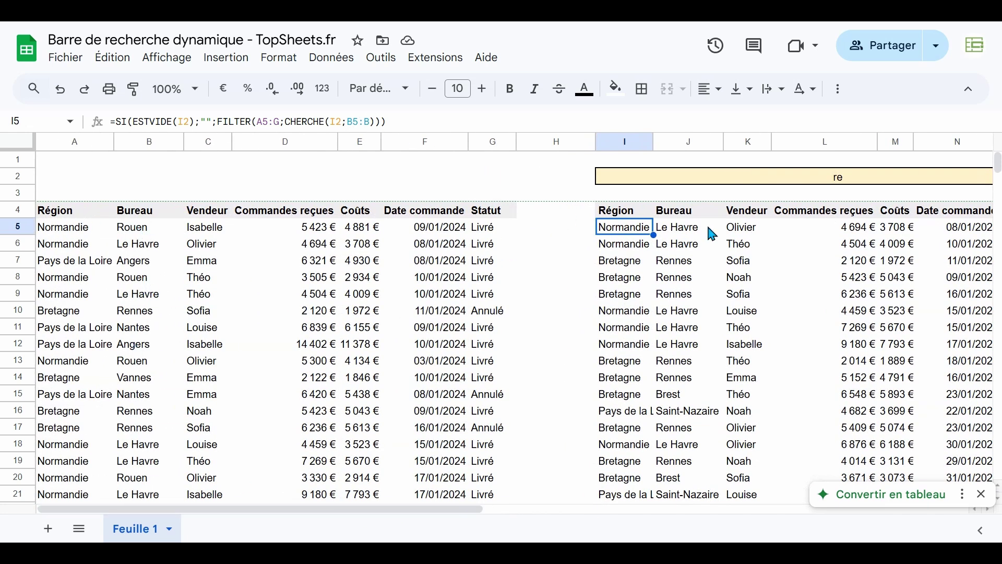
pyautogui.click(358, 120)
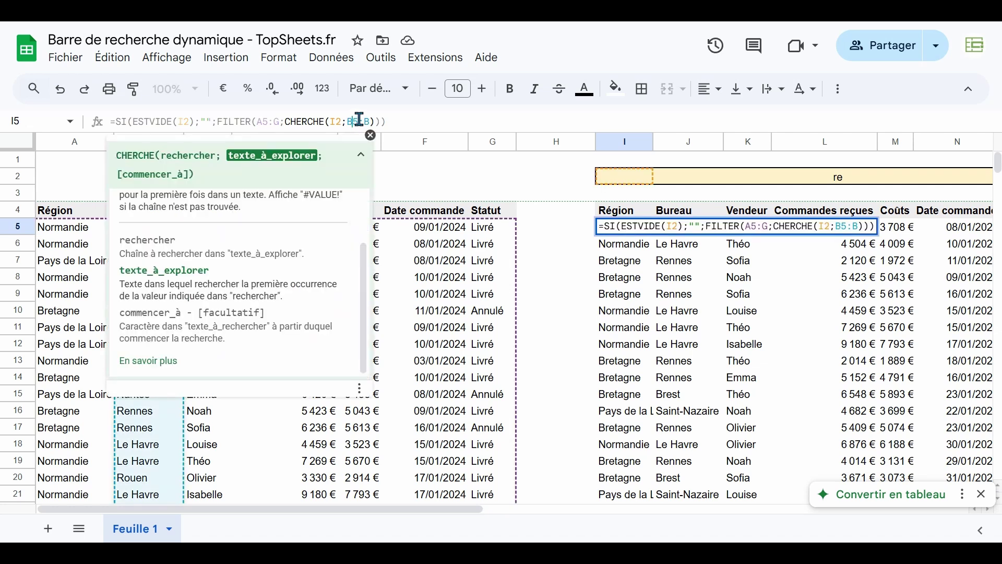
pyautogui.press('BackSpace')
pyautogui.write('C')
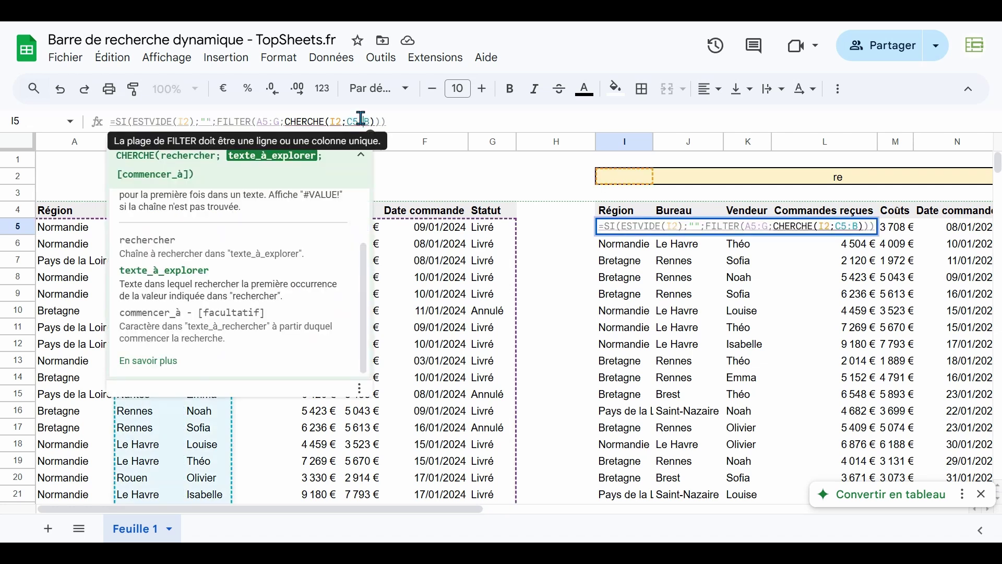
pyautogui.press('BackSpace')
pyautogui.write('C')
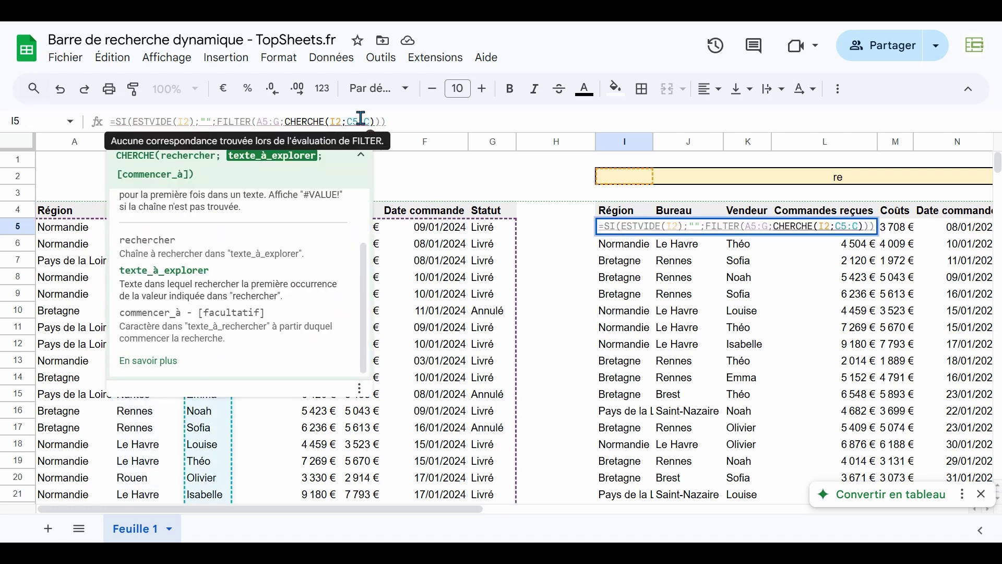
pyautogui.press('Return')
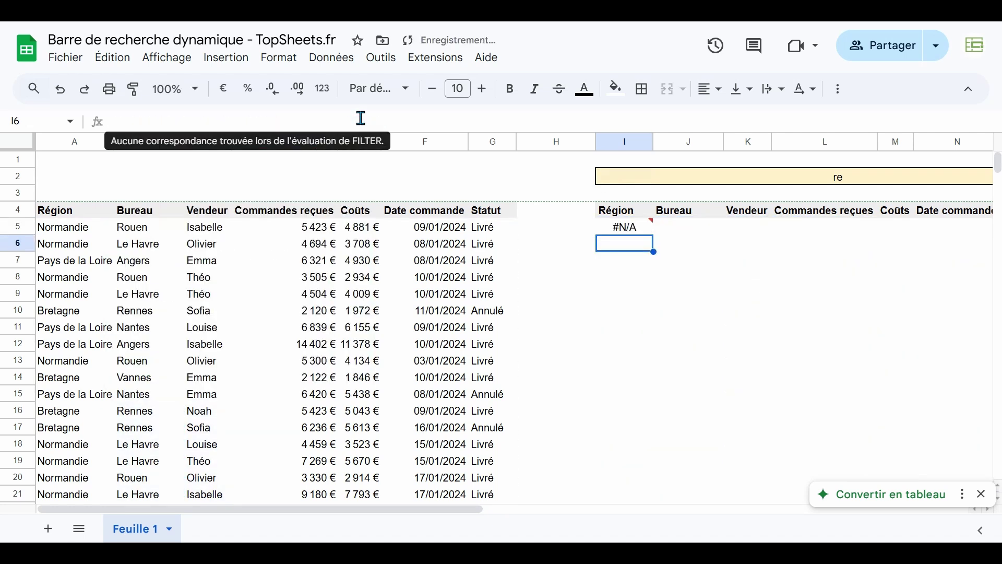
pyautogui.click(642, 232)
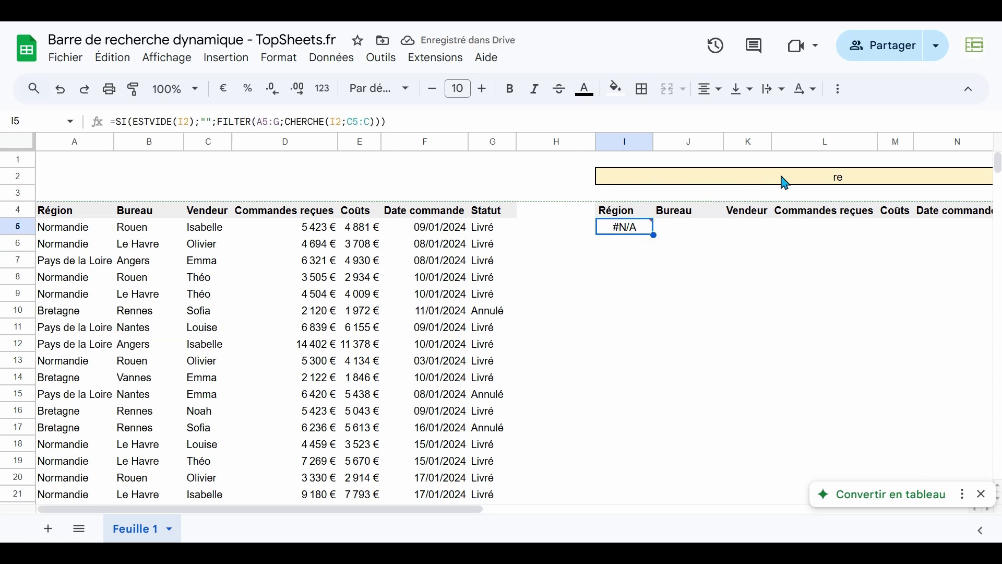
# Enter "Em" in the search bar I2 and compare the filtered Vendeur results with the source table's Vendeur column
pyautogui.click(838, 180)
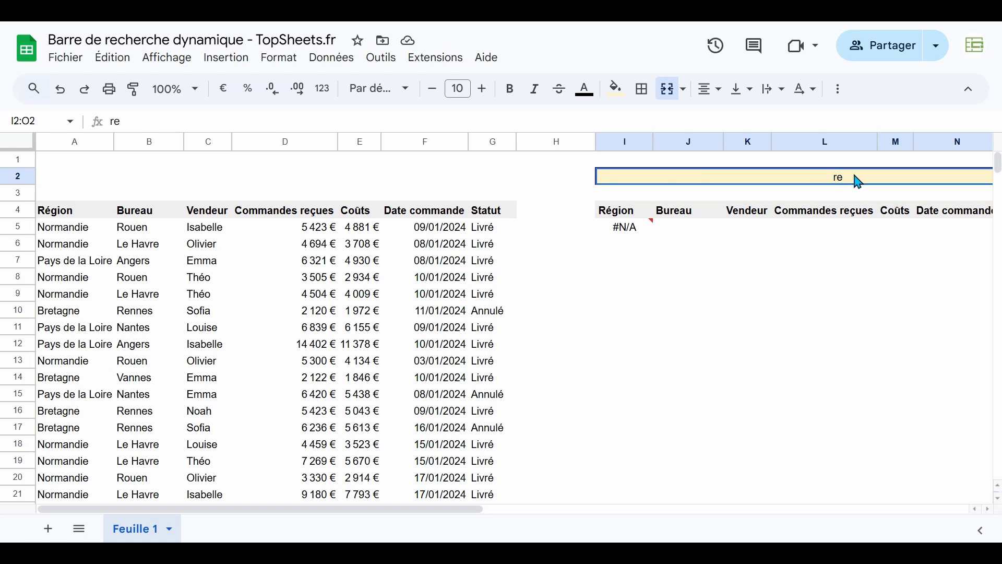
pyautogui.write('Enn')
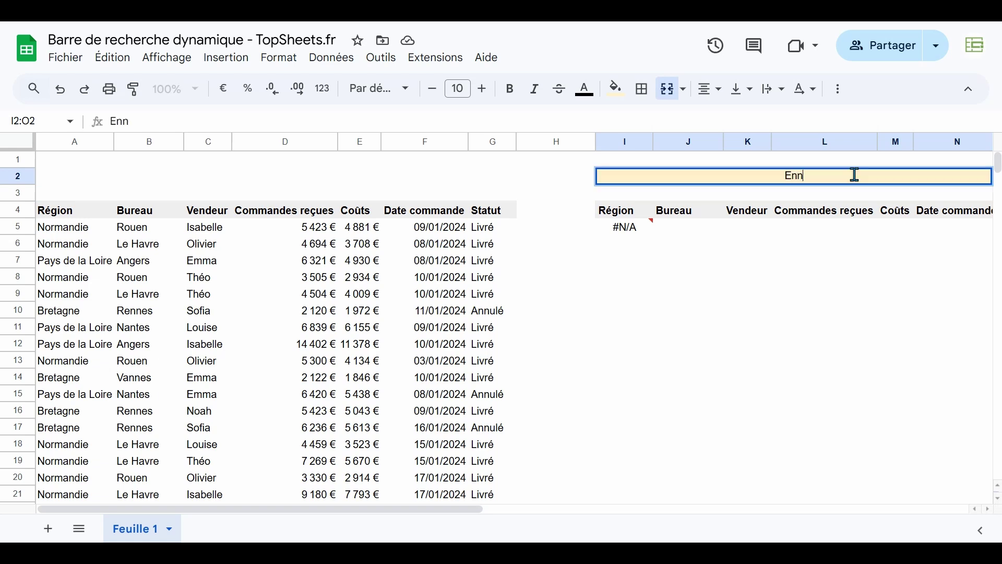
pyautogui.write('m')
pyautogui.press('Return')
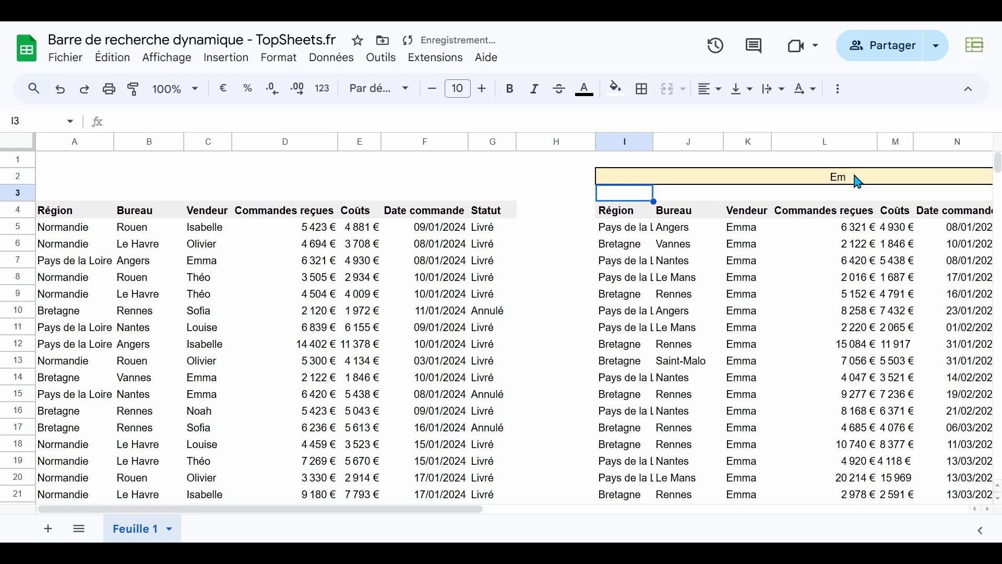
pyautogui.moveTo(760, 226); pyautogui.dragTo(761, 411)
pyautogui.click(196, 359)
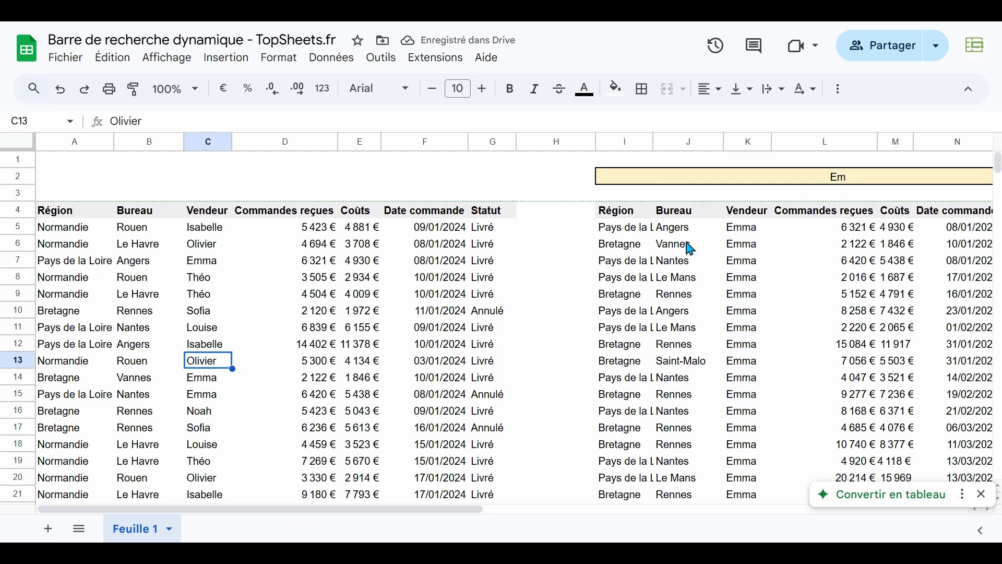
# Set the search term in I2 to "ol" and review the filtered Vendeur column
pyautogui.click(853, 180)
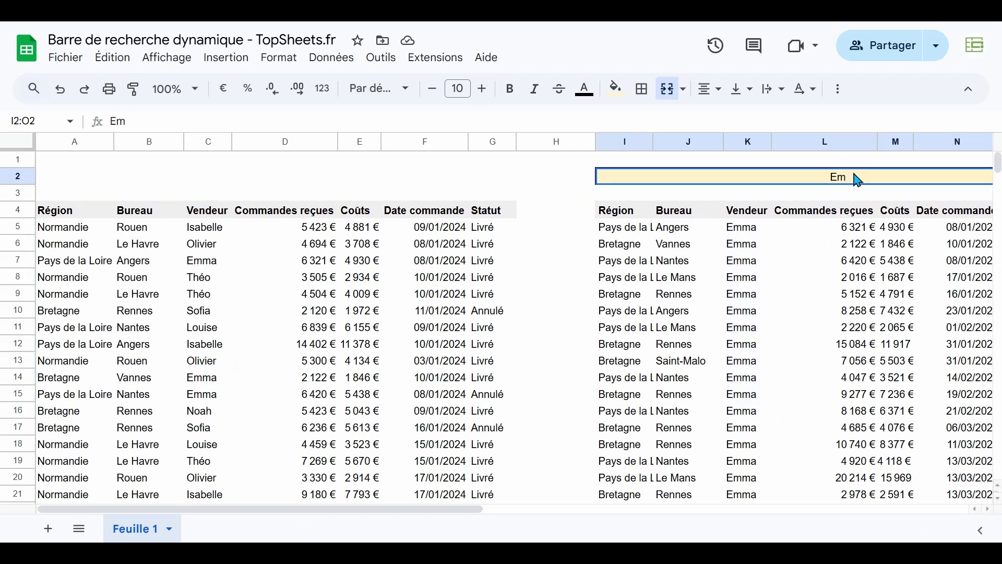
pyautogui.doubleClick(855, 175)
pyautogui.write('o')
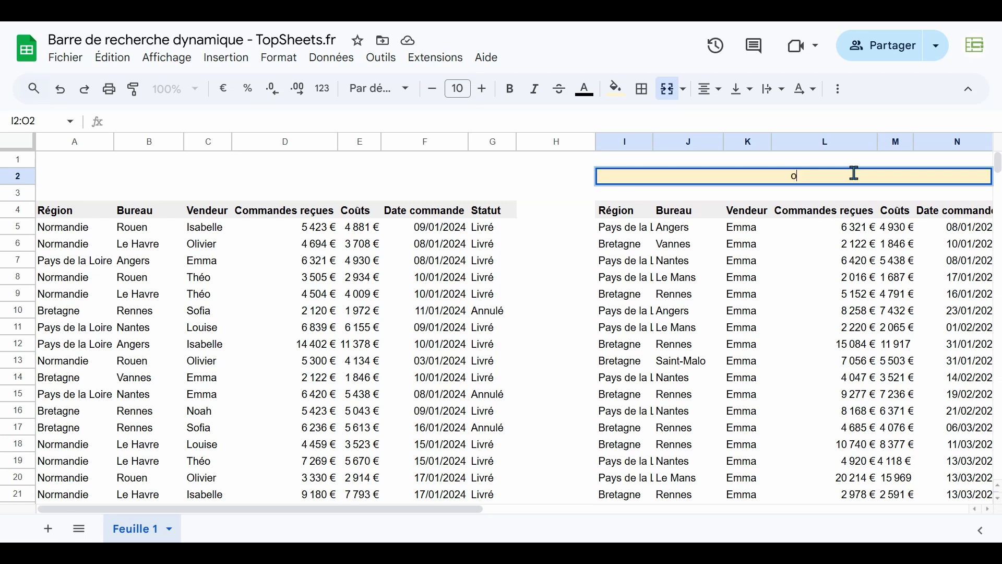
pyautogui.write('l')
pyautogui.press('Return')
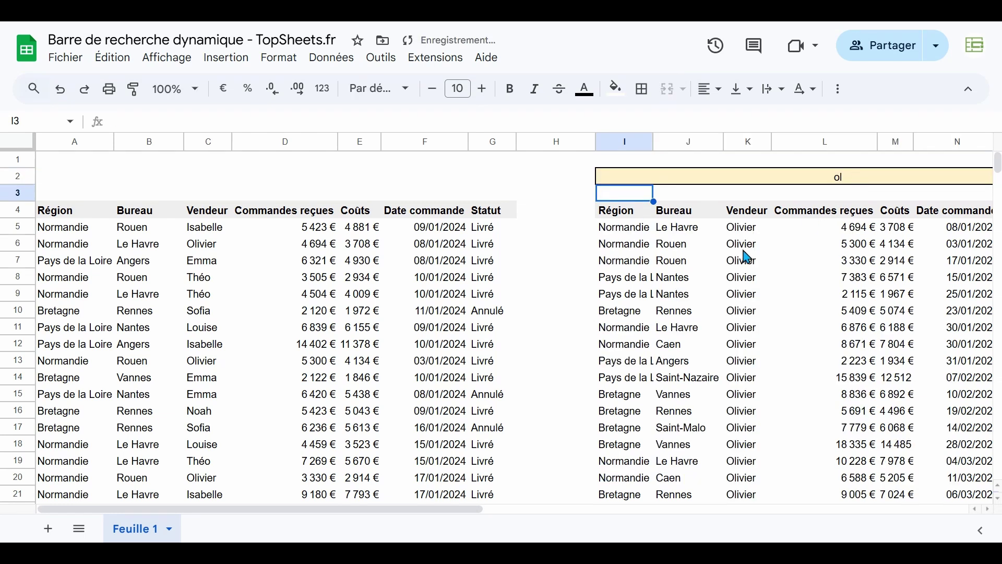
pyautogui.moveTo(743, 248); pyautogui.dragTo(743, 461)
pyautogui.click(860, 177)
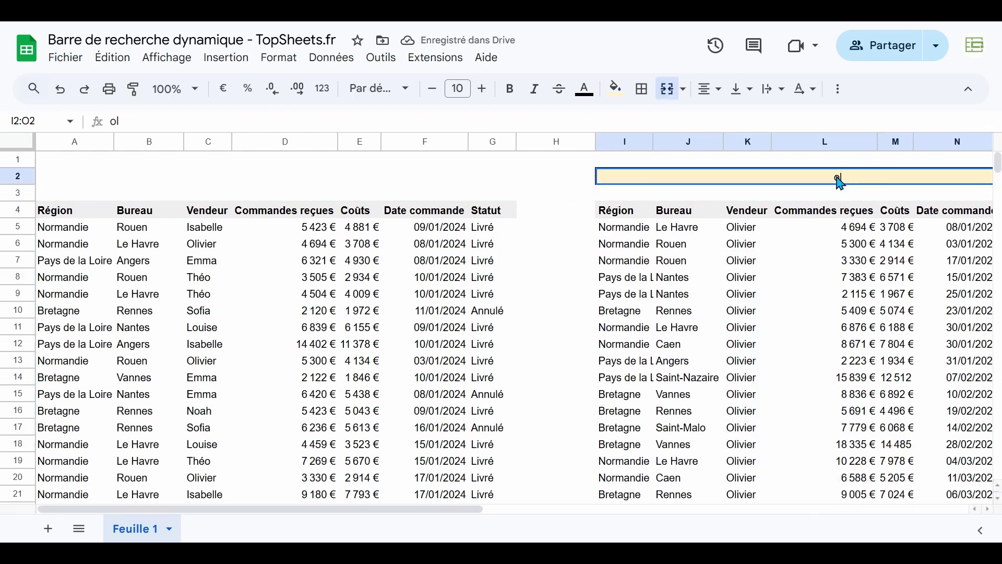